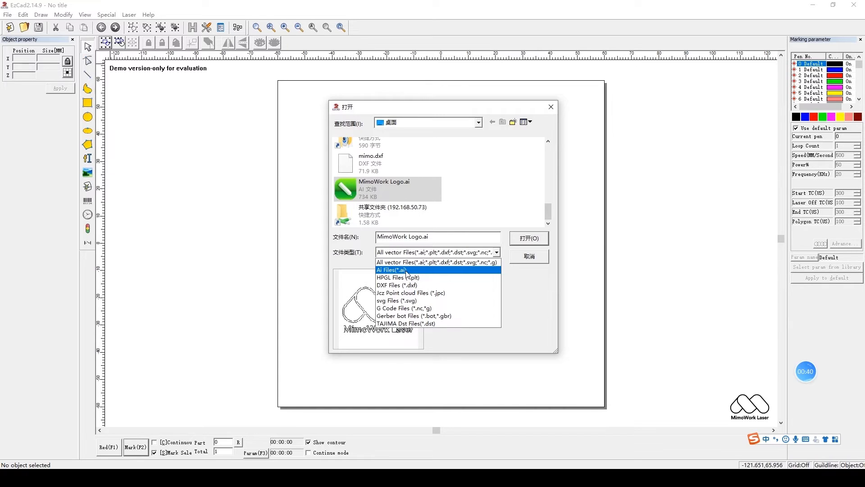
Import the vector file MimoWork Logo.ai and enlarge the logo to about 69.6 × 43.8 mm.
{"action": "left_click", "coordinate": [533, 240]}
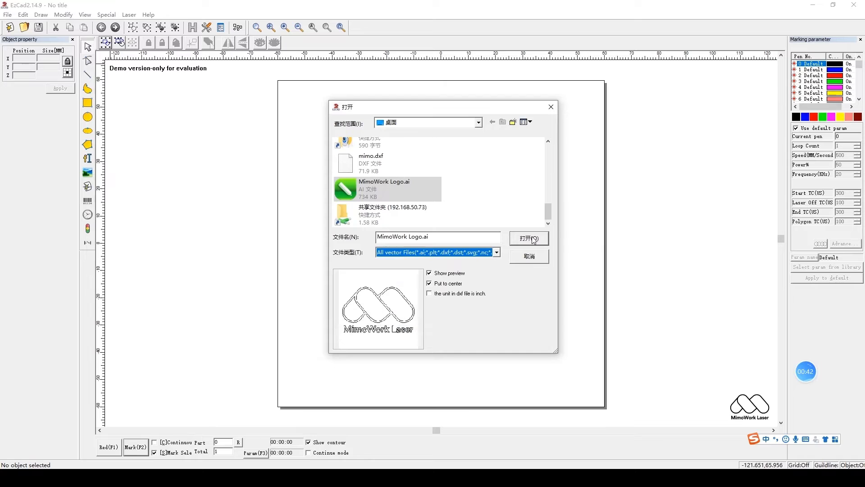
{"action": "left_click", "coordinate": [530, 239]}
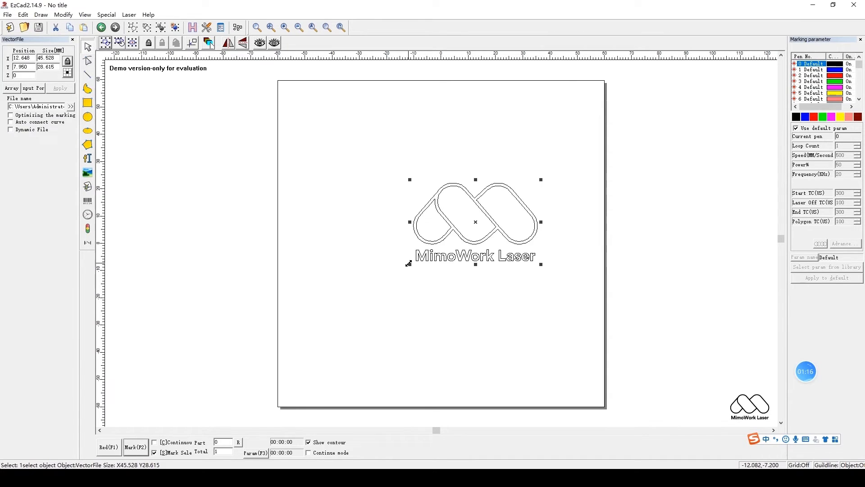
{"action": "left_click_drag", "start_coordinate": [409, 263], "coordinate": [345, 305]}
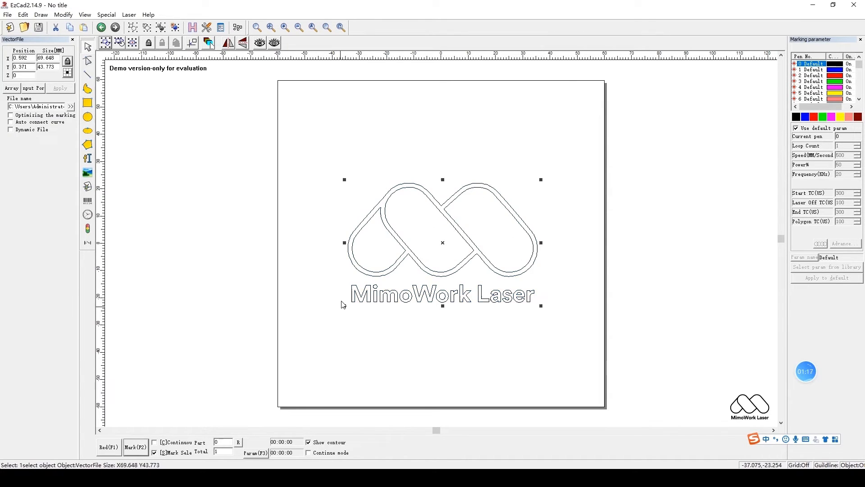
Set the logo's width to 50 mm with its proportions locked.
{"action": "left_click", "coordinate": [56, 58]}
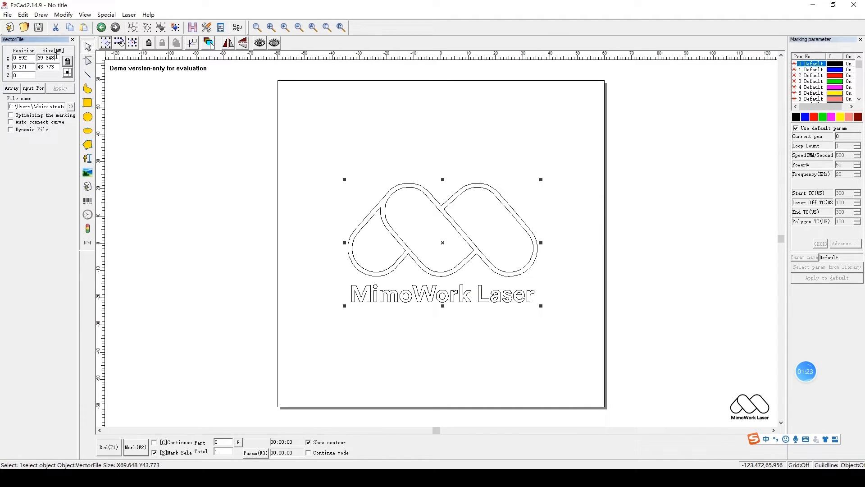
{"action": "double_click", "coordinate": [56, 58]}
{"action": "type", "text": "50"}
{"action": "key", "text": "Return"}
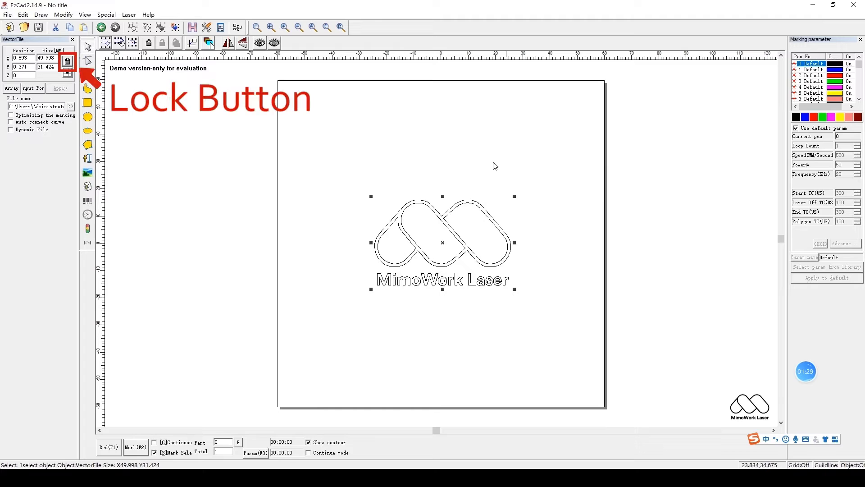
Reduce the logo's width to 10 mm with the proportions locked.
{"action": "left_click_drag", "start_coordinate": [57, 58], "coordinate": [20, 67]}
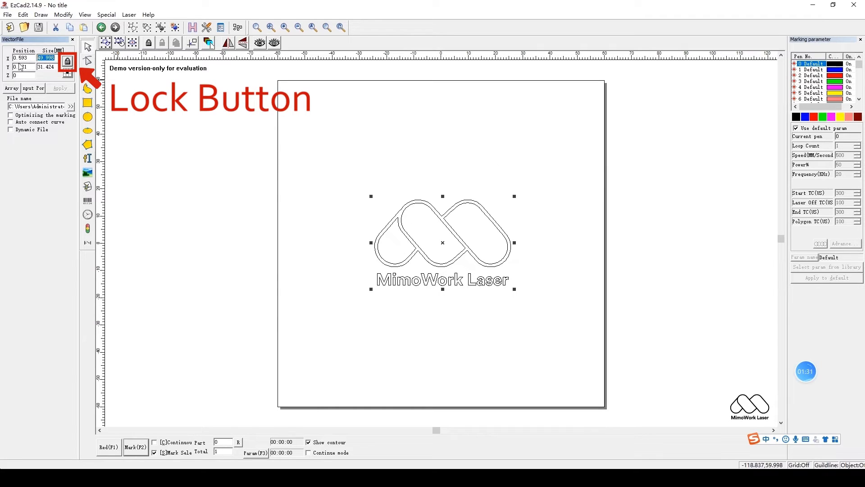
{"action": "type", "text": "10"}
{"action": "key", "text": "Return"}
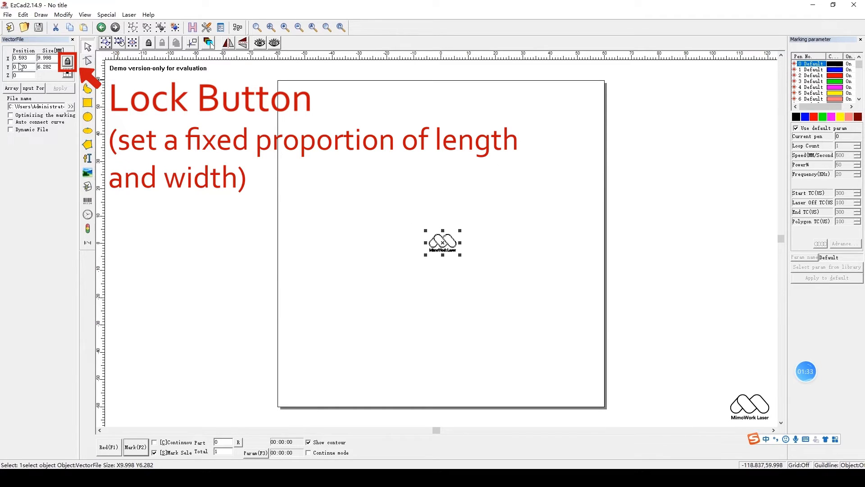
Set the logo's width to 20 mm, keeping its proportions locked.
{"action": "left_click_drag", "start_coordinate": [53, 58], "coordinate": [28, 67]}
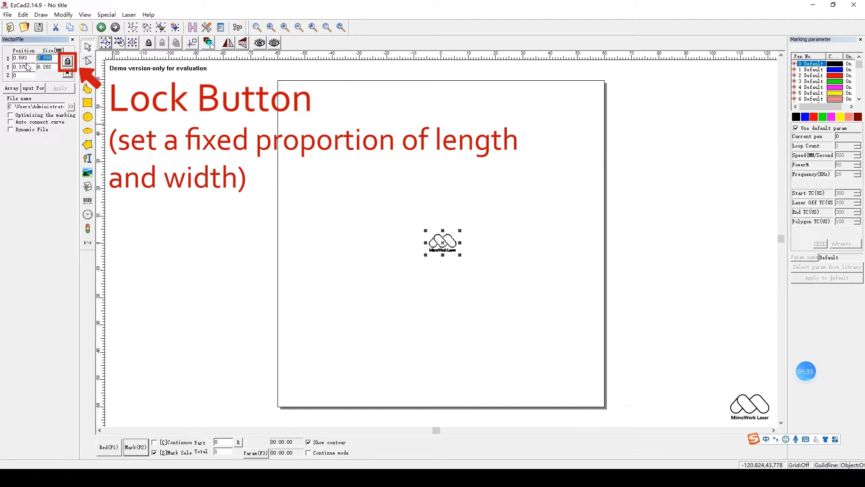
{"action": "type", "text": "20.002"}
{"action": "key", "text": "Return"}
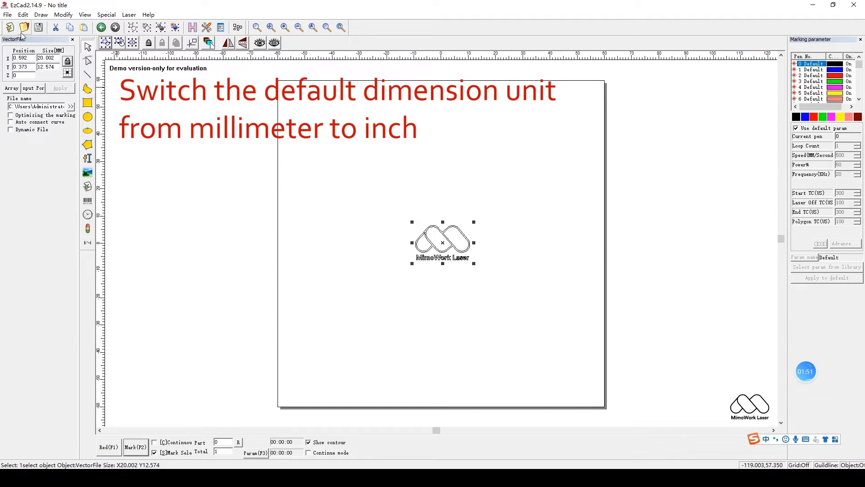
Choose INCH as the unit type in the general system parameters.
{"action": "left_click", "coordinate": [11, 17]}
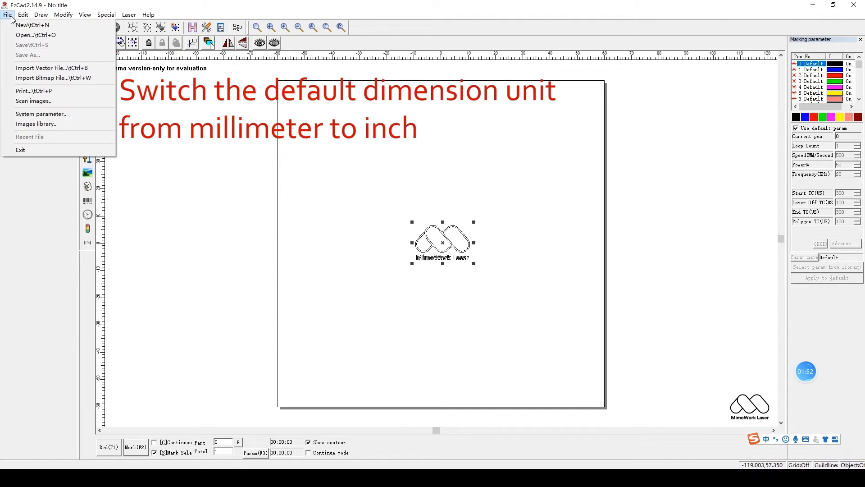
{"action": "left_click", "coordinate": [65, 114]}
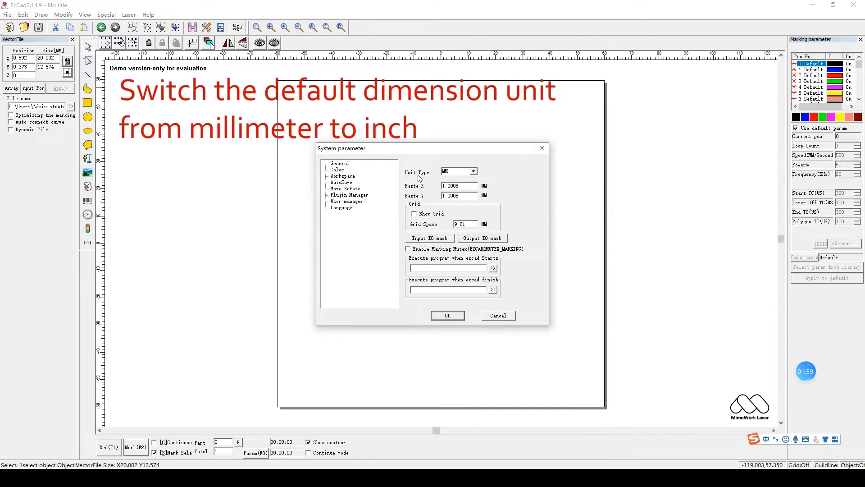
{"action": "left_click", "coordinate": [474, 171]}
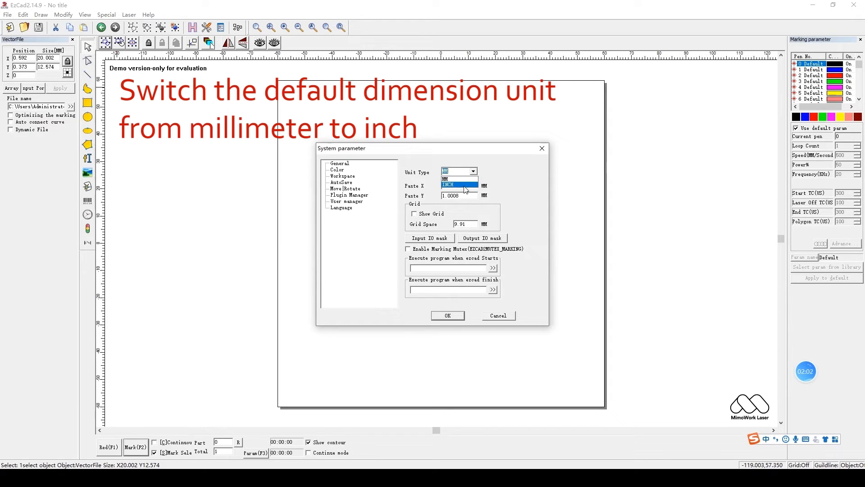
{"action": "left_click", "coordinate": [466, 189]}
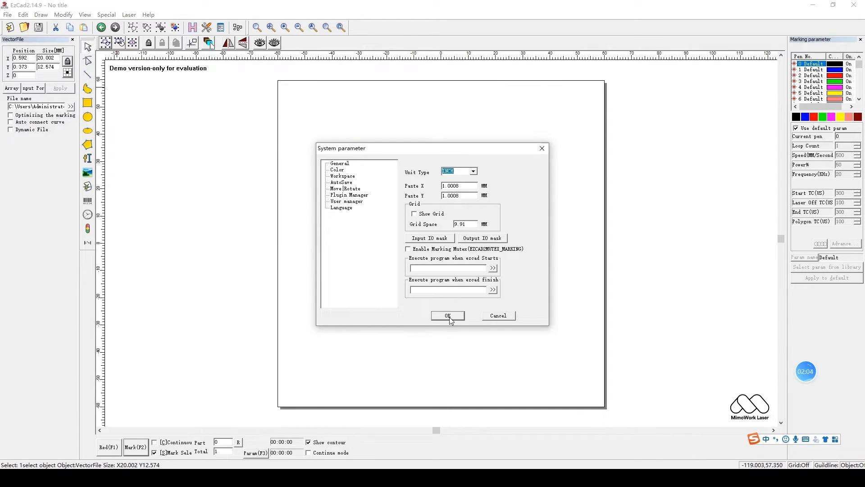
Set the unit type back to MM and close the system parameters.
{"action": "left_click", "coordinate": [476, 174]}
{"action": "left_click", "coordinate": [476, 174]}
{"action": "left_click", "coordinate": [477, 173]}
{"action": "left_click", "coordinate": [462, 179]}
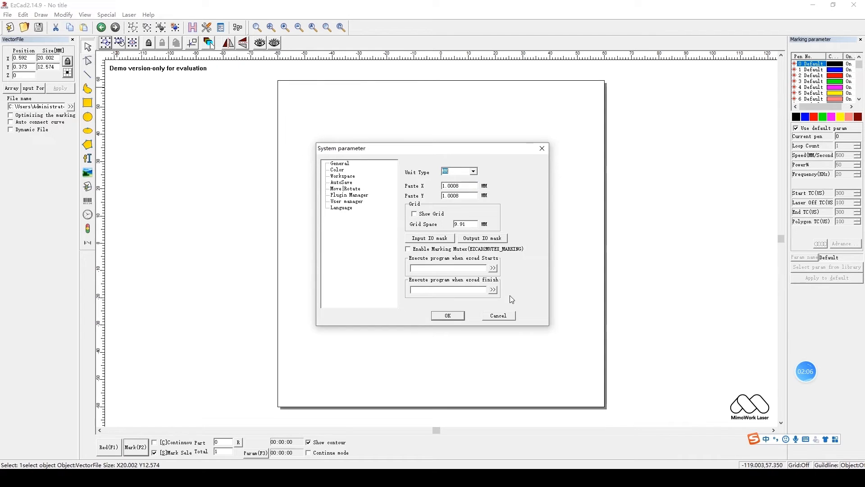
{"action": "left_click", "coordinate": [543, 148]}
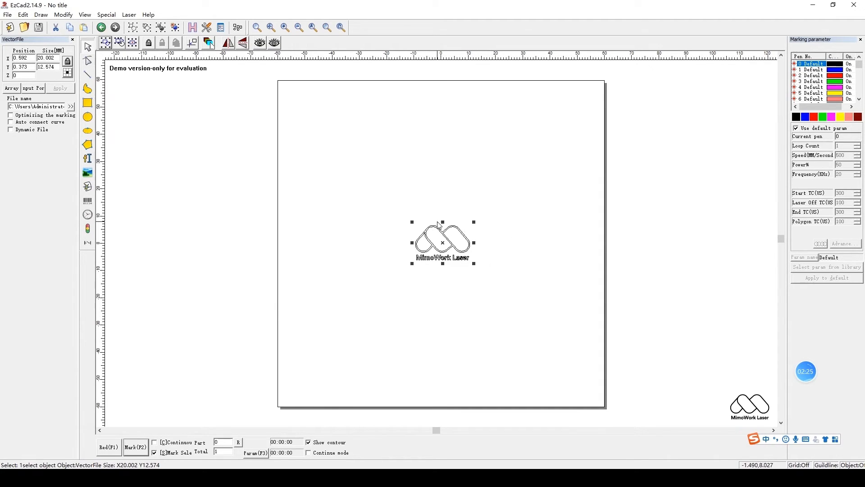
Move the logo to the upper-left part of the work area, reselect it and move it toward the upper right.
{"action": "left_click_drag", "start_coordinate": [440, 241], "coordinate": [475, 153]}
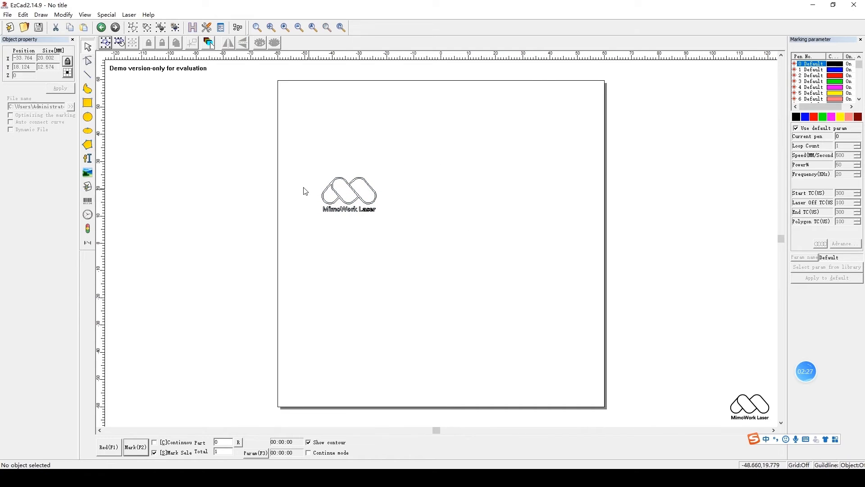
{"action": "left_click_drag", "start_coordinate": [296, 153], "coordinate": [455, 240]}
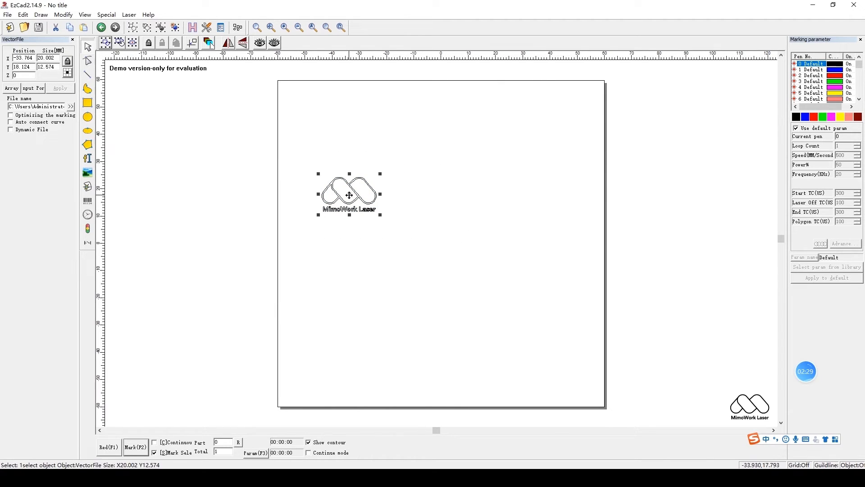
{"action": "left_click_drag", "start_coordinate": [350, 195], "coordinate": [534, 173]}
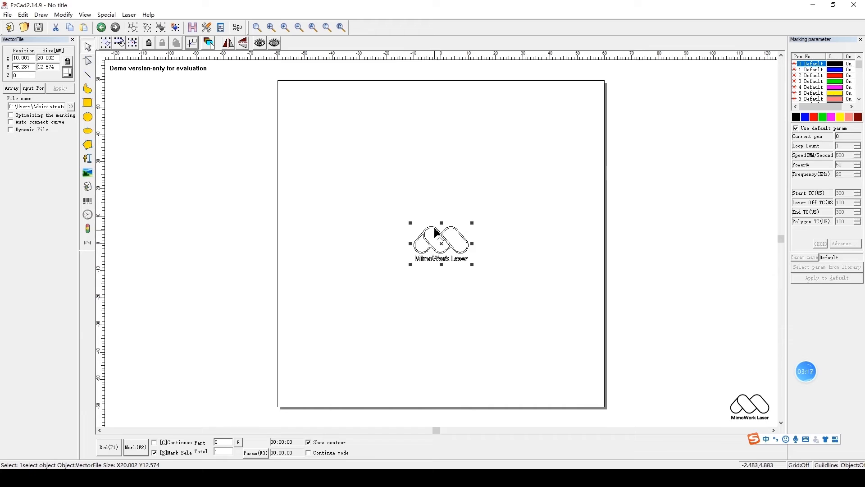
Turn off the default marking parameters, set the speed to 1000 mm/s and select the power value for editing.
{"action": "left_click", "coordinate": [797, 129]}
{"action": "double_click", "coordinate": [841, 155]}
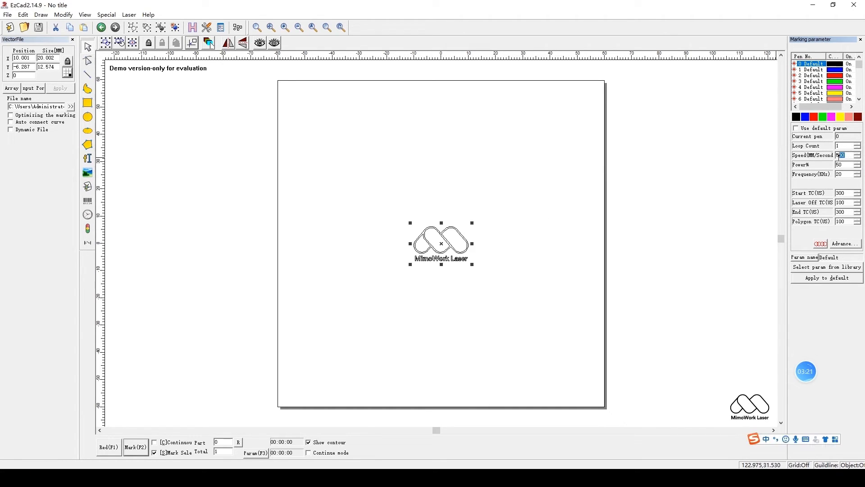
{"action": "type", "text": "1000"}
{"action": "double_click", "coordinate": [841, 166]}
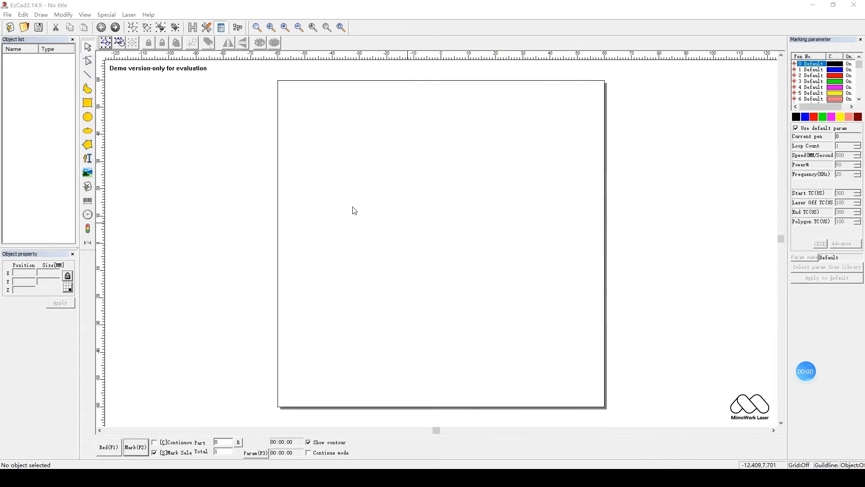
Place a text object in the upper part of the work area and enable variable text for it.
{"action": "left_click", "coordinate": [87, 159]}
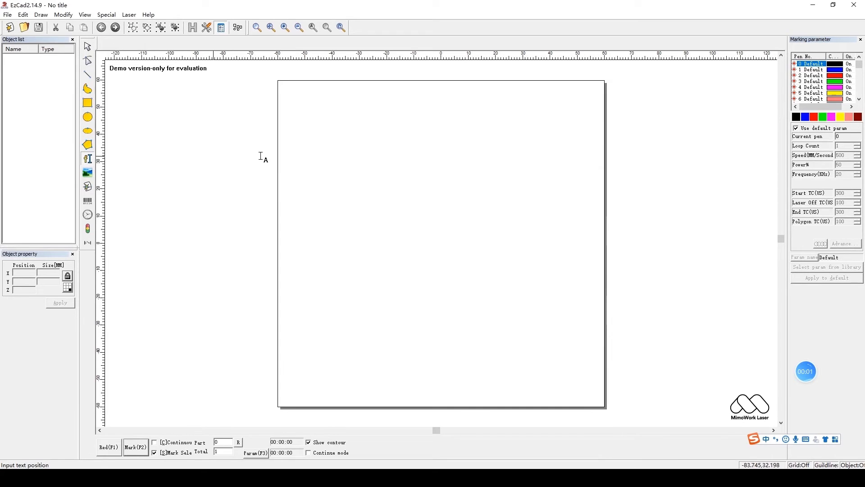
{"action": "left_click", "coordinate": [372, 186]}
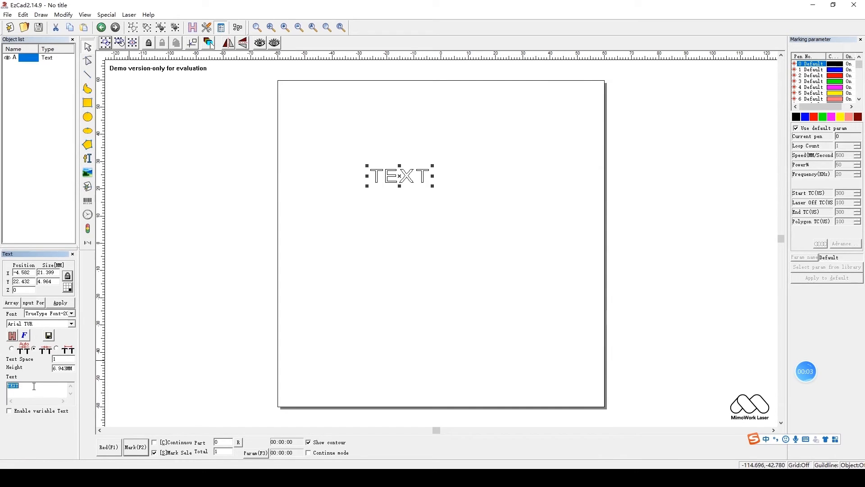
{"action": "left_click", "coordinate": [44, 386]}
{"action": "left_click", "coordinate": [9, 411]}
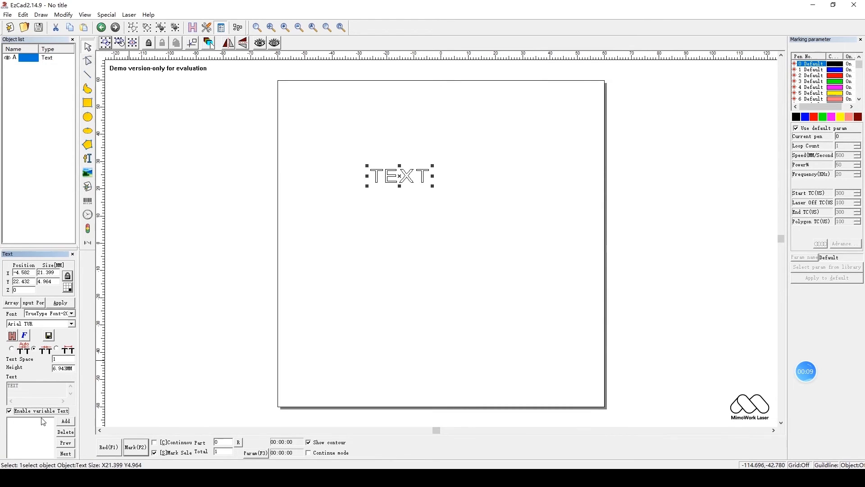
Add a fixed text element with the content TEXT to the variable text.
{"action": "left_click", "coordinate": [66, 421]}
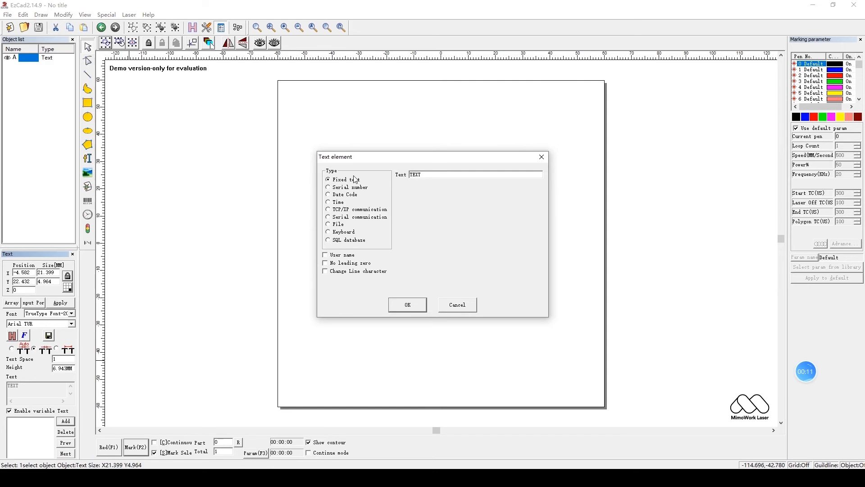
{"action": "left_click", "coordinate": [426, 176]}
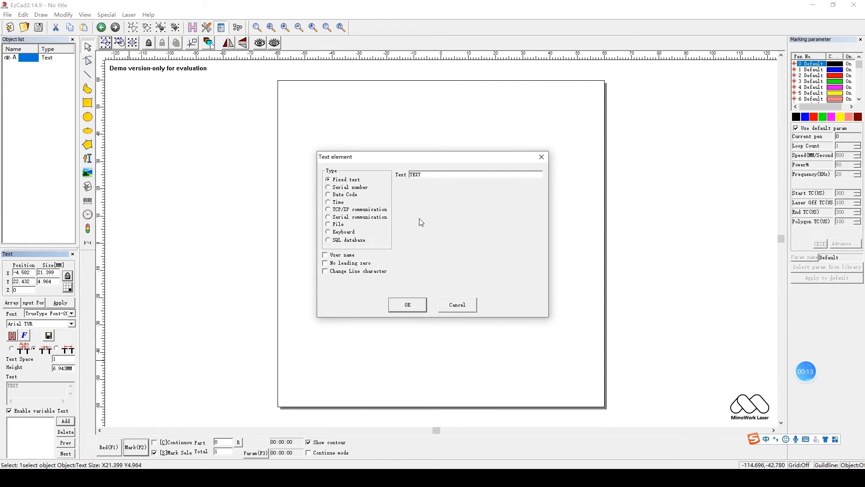
{"action": "left_click", "coordinate": [407, 305]}
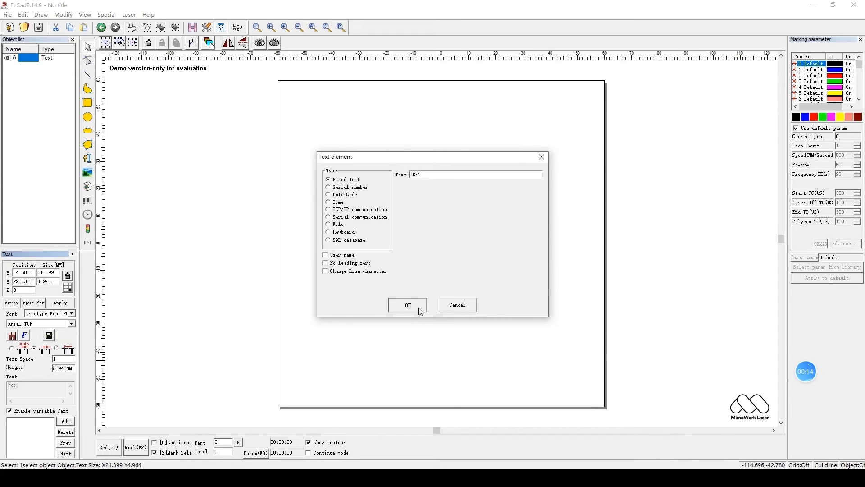
{"action": "left_click", "coordinate": [420, 310]}
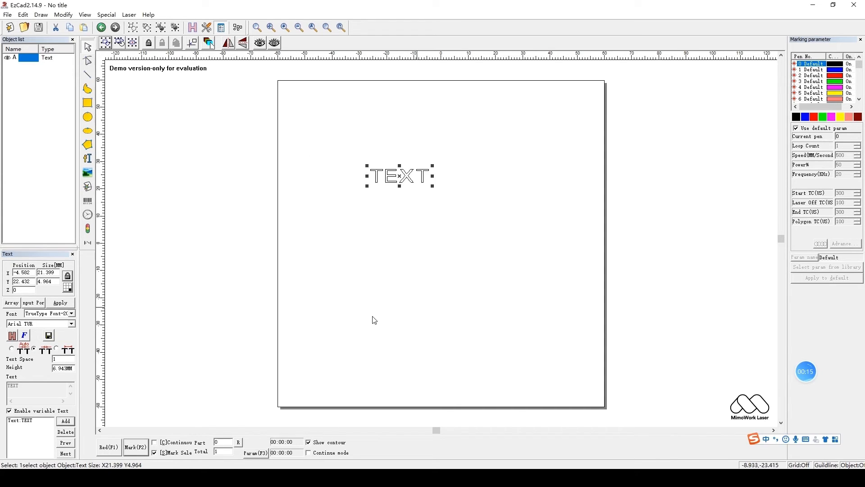
Add a serial number element with start and current numbers 001 and limit 999 to the variable text.
{"action": "left_click", "coordinate": [65, 421]}
{"action": "left_click", "coordinate": [328, 188]}
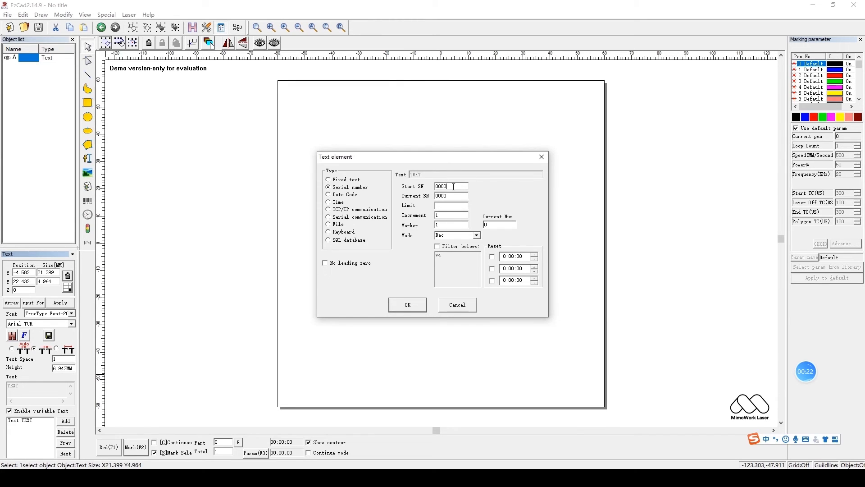
{"action": "double_click", "coordinate": [451, 186]}
{"action": "type", "text": "001"}
{"action": "double_click", "coordinate": [444, 195]}
{"action": "type", "text": "001"}
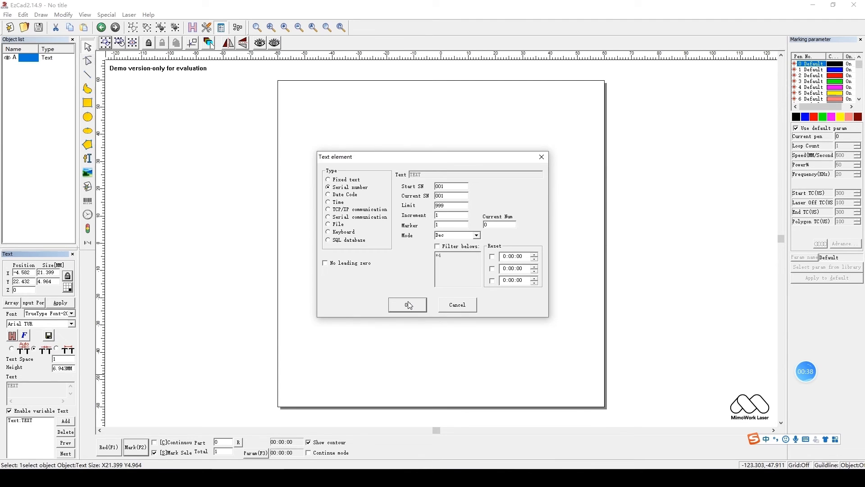
{"action": "left_click", "coordinate": [409, 305]}
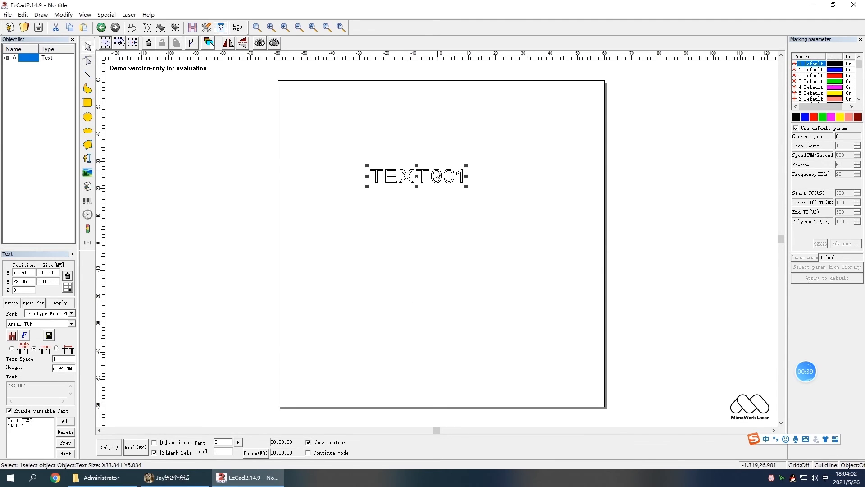
Hatch the TEXT001 text object with Hatch1, switching to a different hatch line type.
{"action": "left_click", "coordinate": [192, 27]}
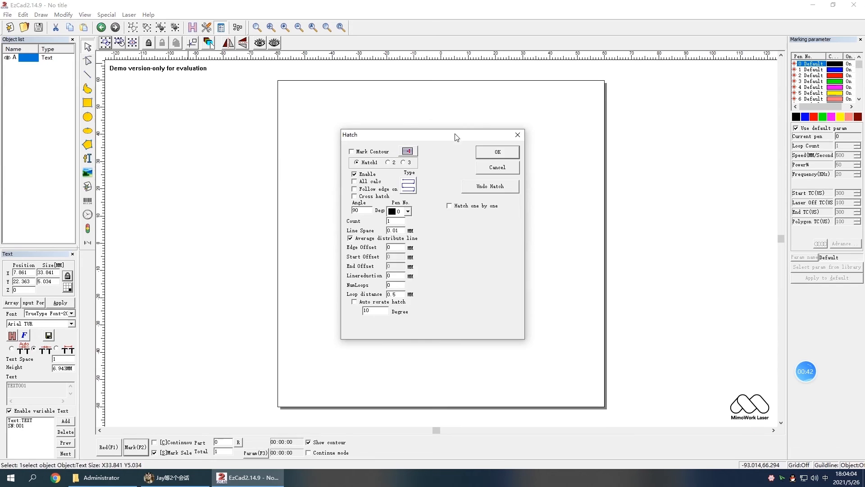
{"action": "left_click", "coordinate": [409, 185]}
{"action": "left_click", "coordinate": [496, 152]}
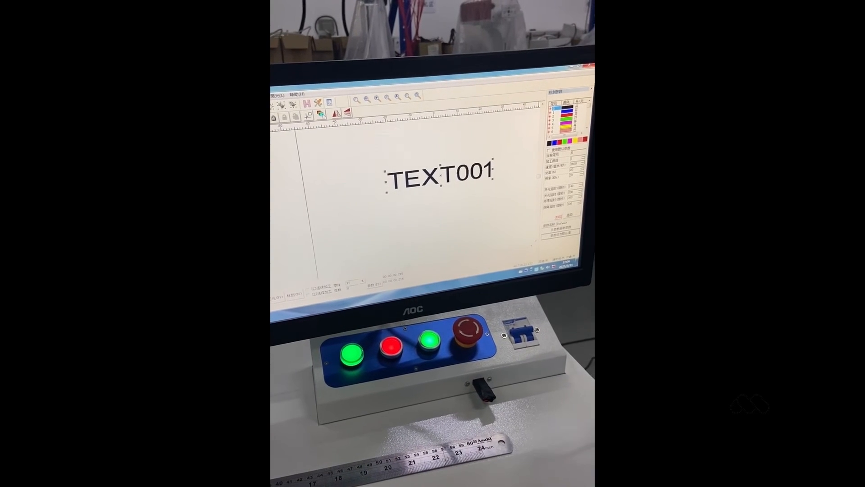
{"action": "key", "text": "F2"}
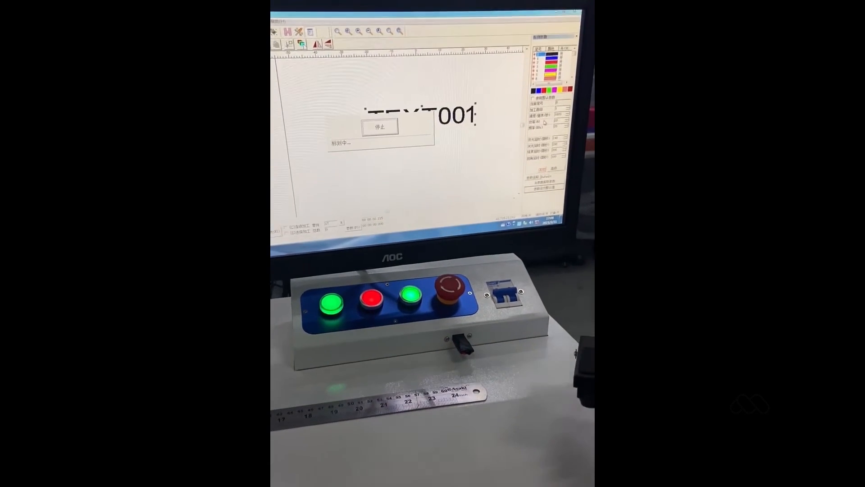